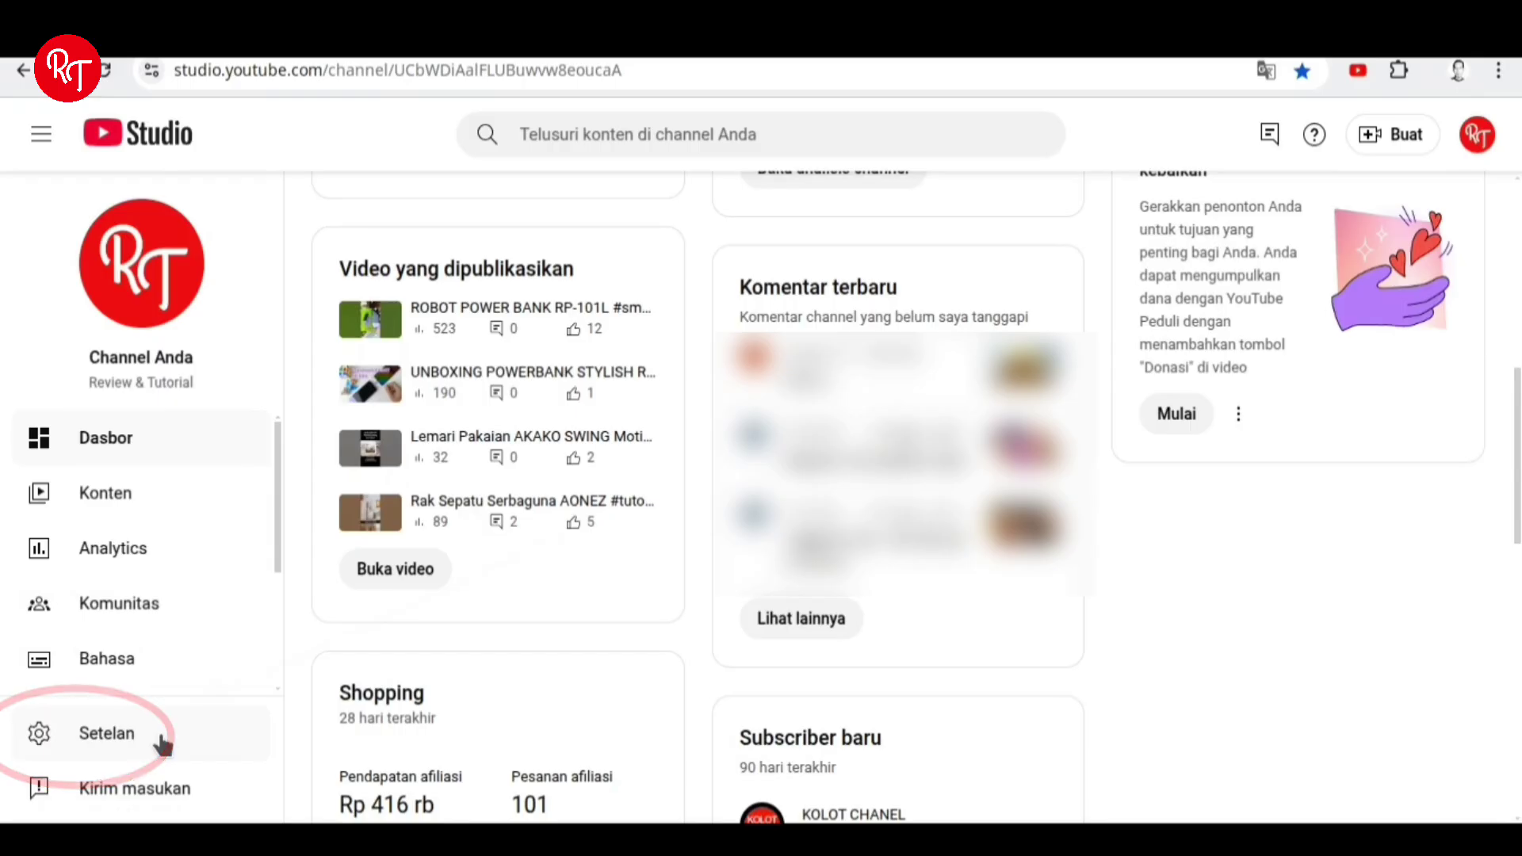
Go to Settings > Moderasi komunitas and bring the empty Kata-kata yang diblokir field into view.
left_click(162, 743)
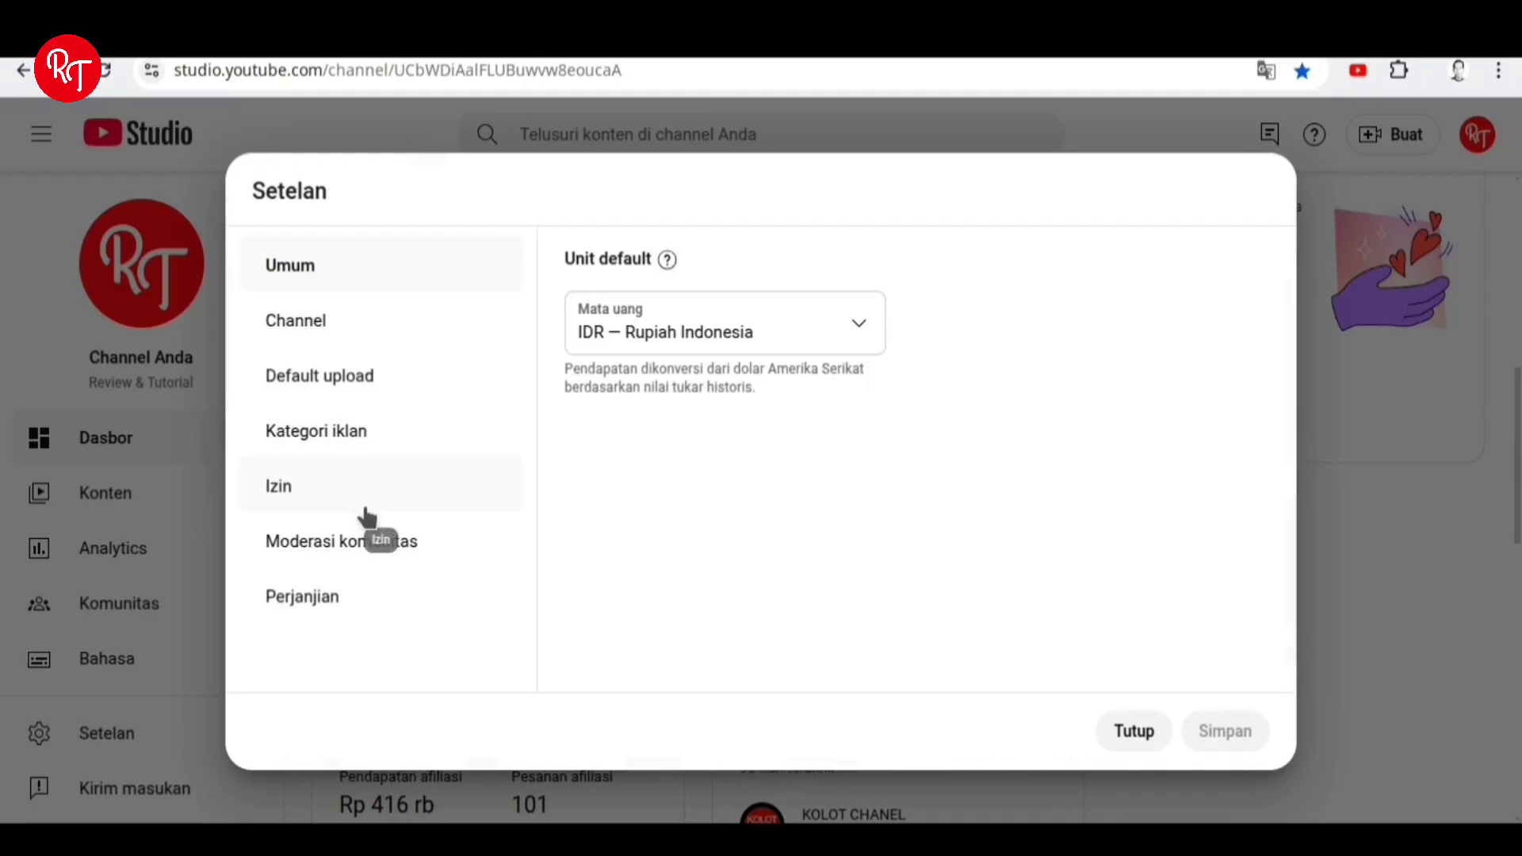
left_click(479, 555)
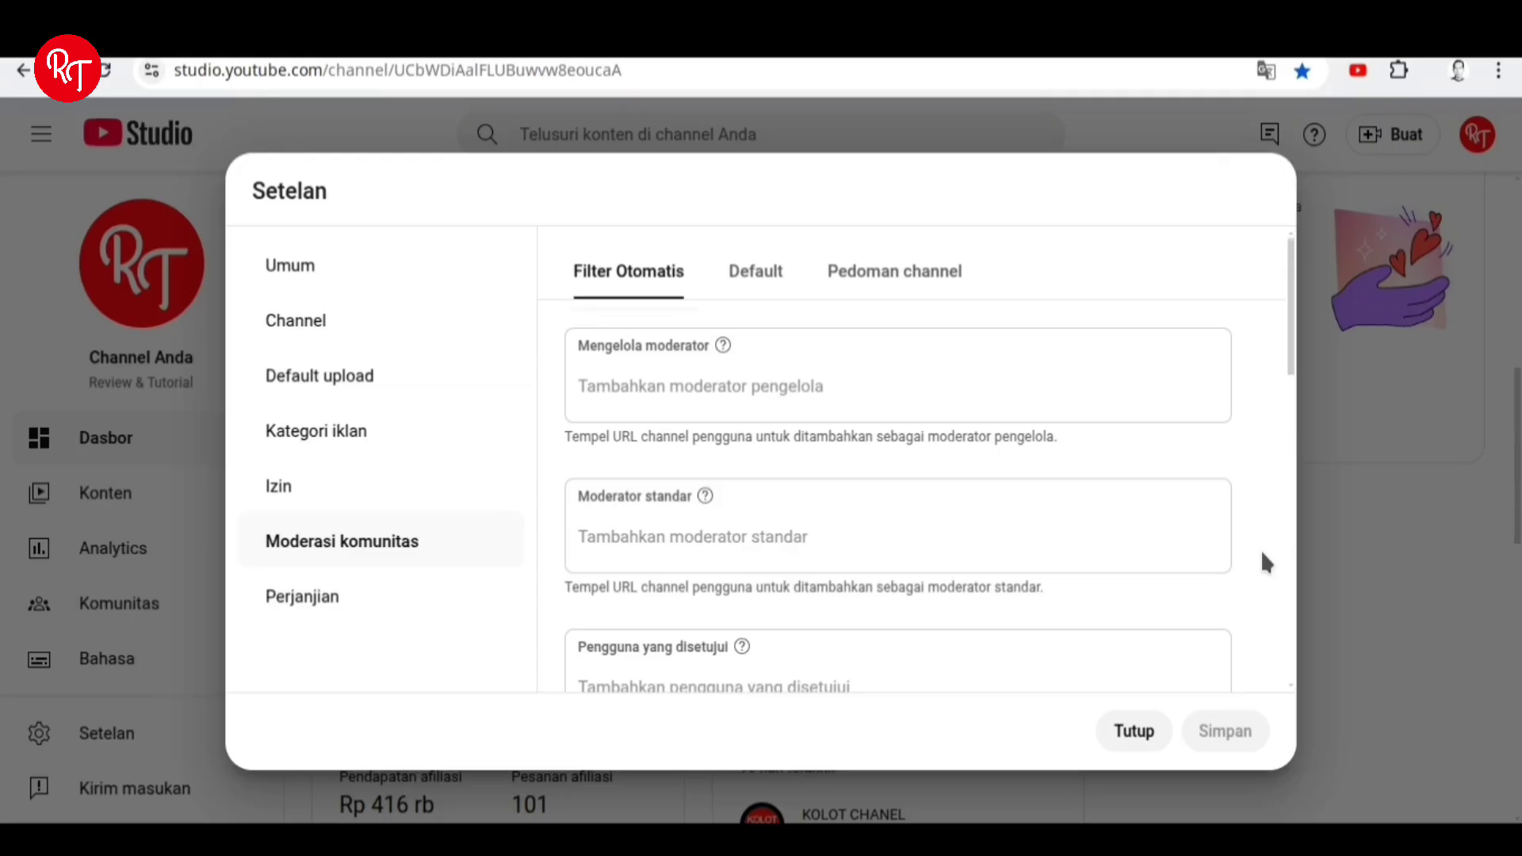
scroll(1262, 553, "down", 10)
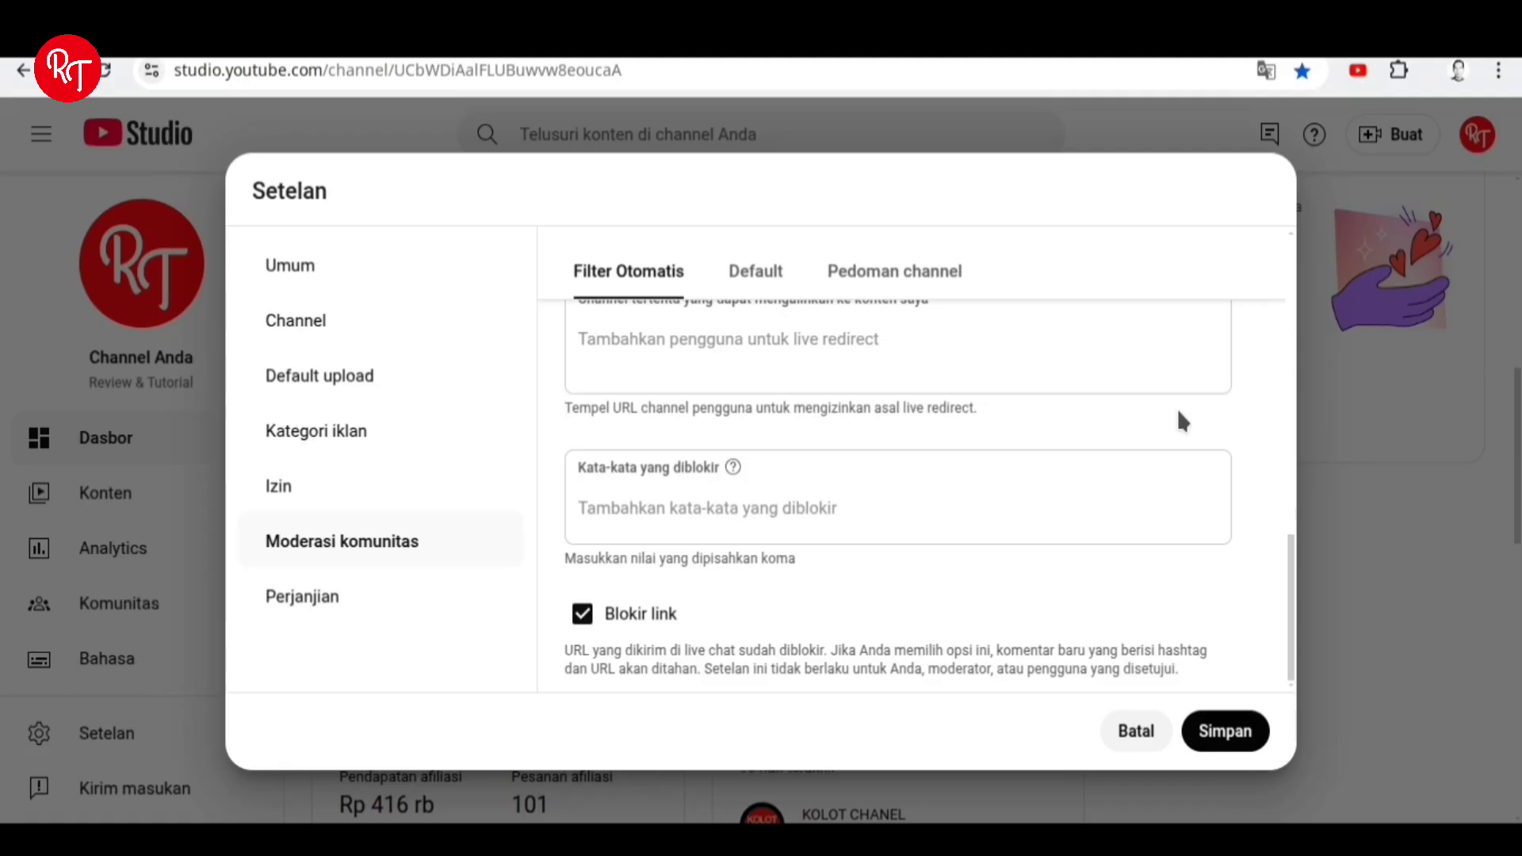
Add AXL777, AGUSTOTO and AERO88 as blocked words.
left_click(724, 530)
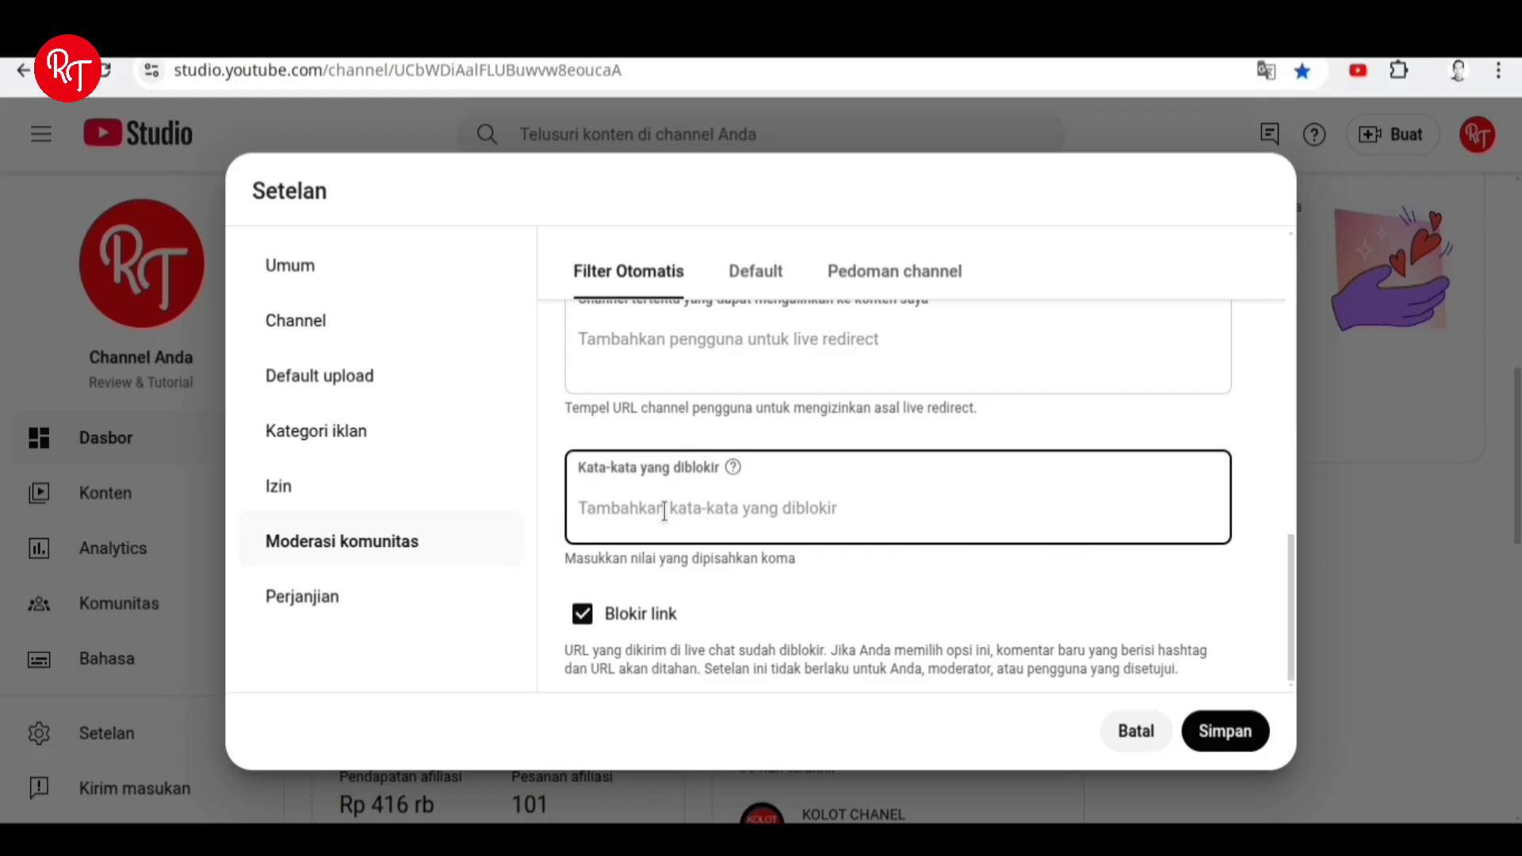
type("A")
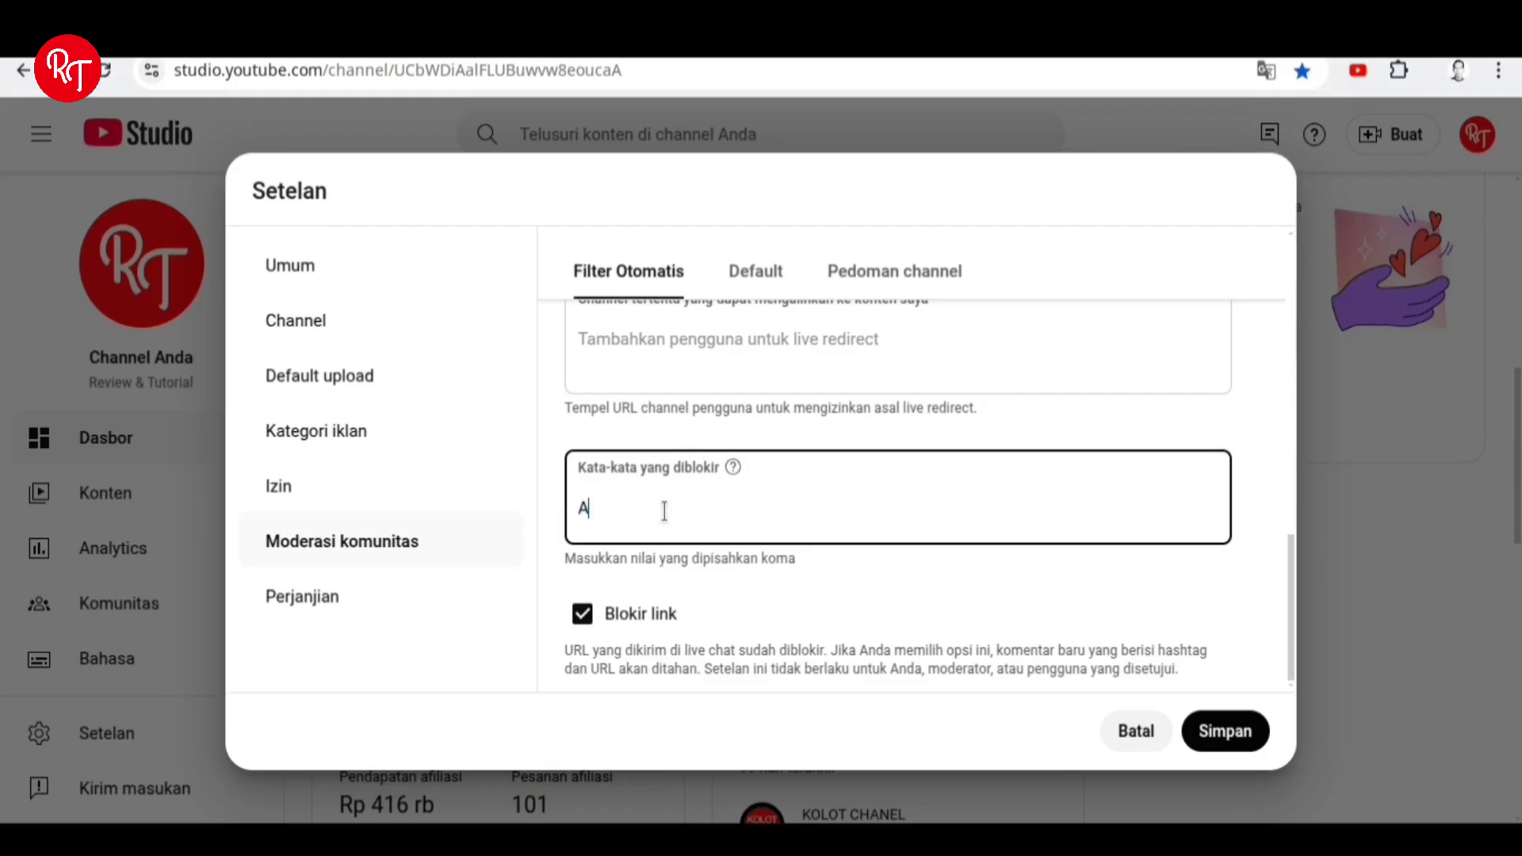
type("XL777")
key("Return")
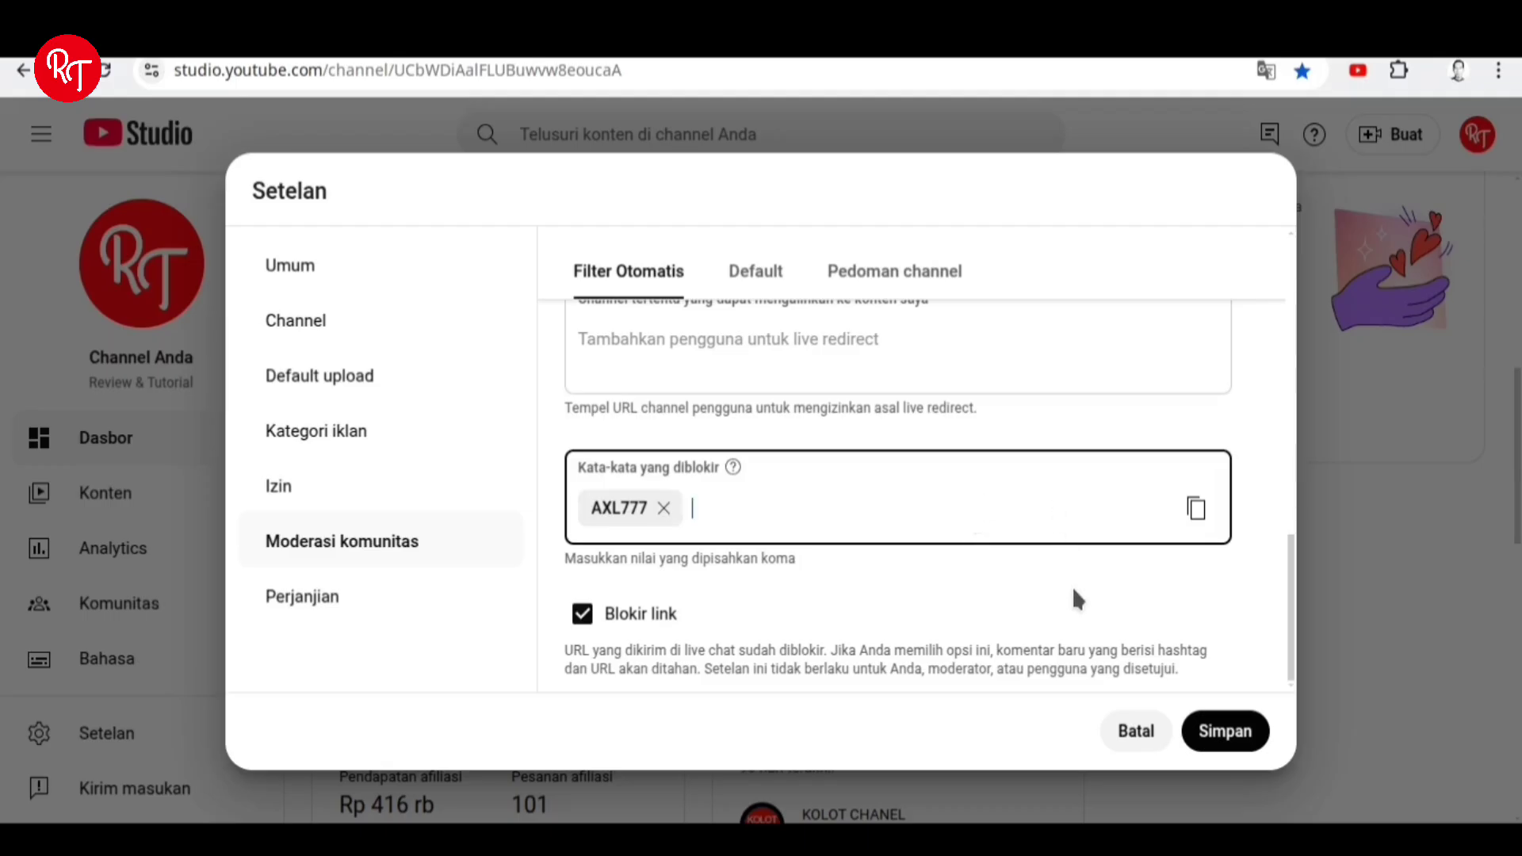
type("AGUSTOTO")
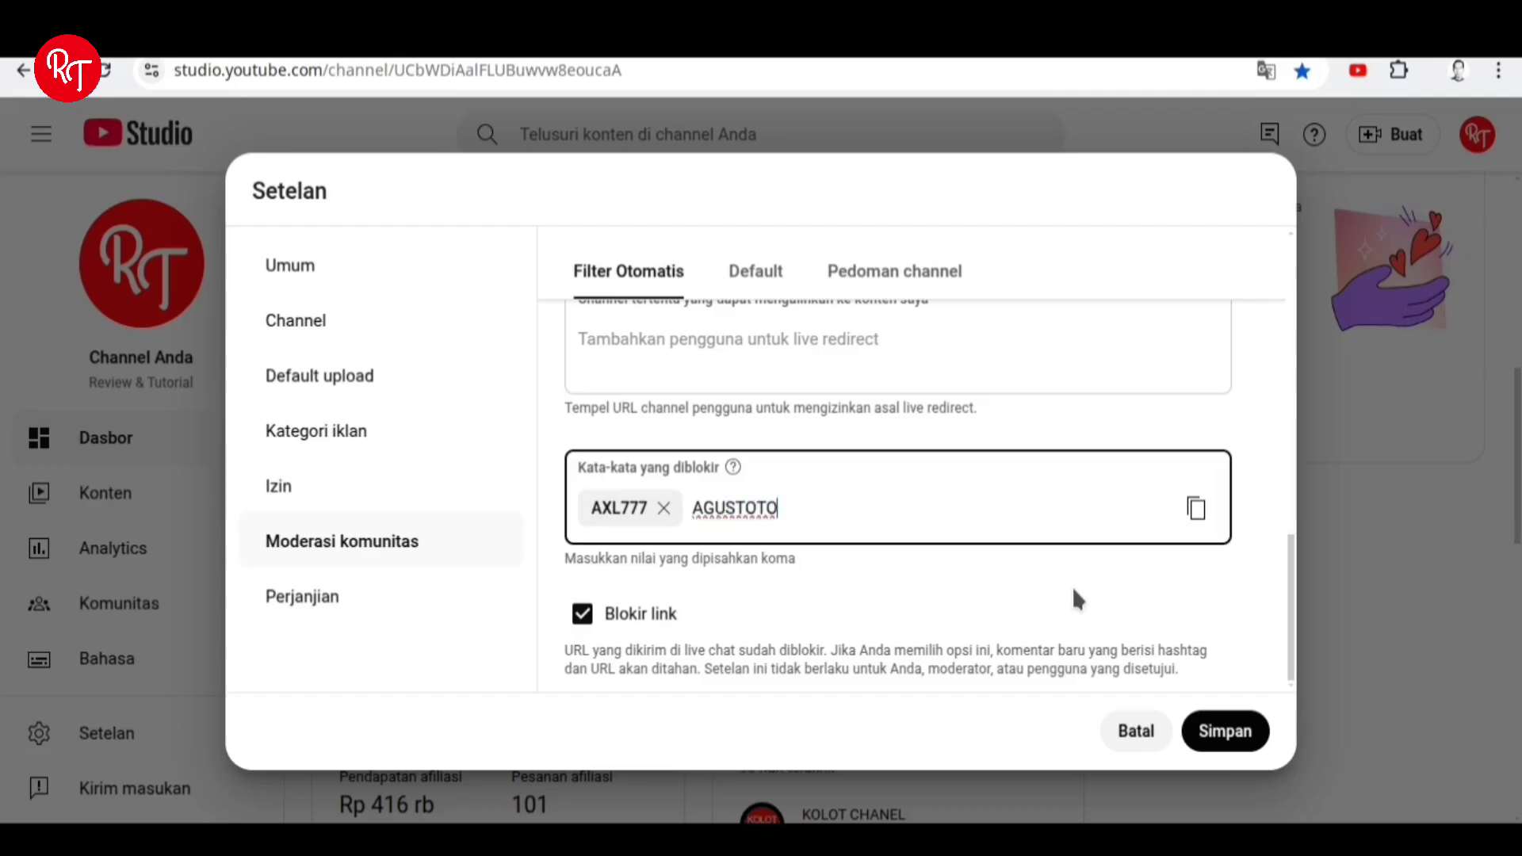
key("Return")
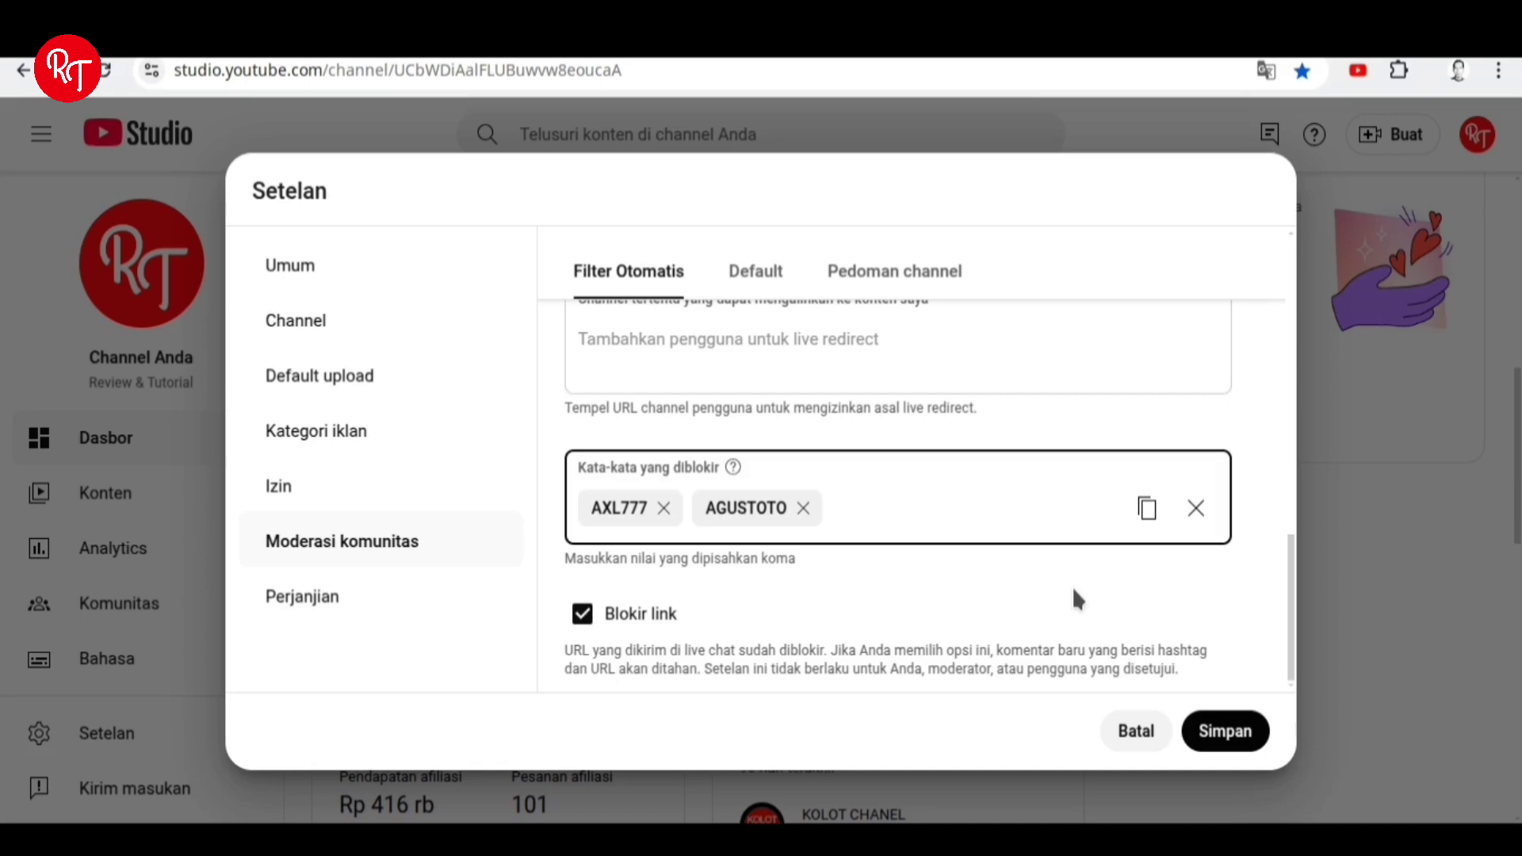
type("AERO88")
key("Return")
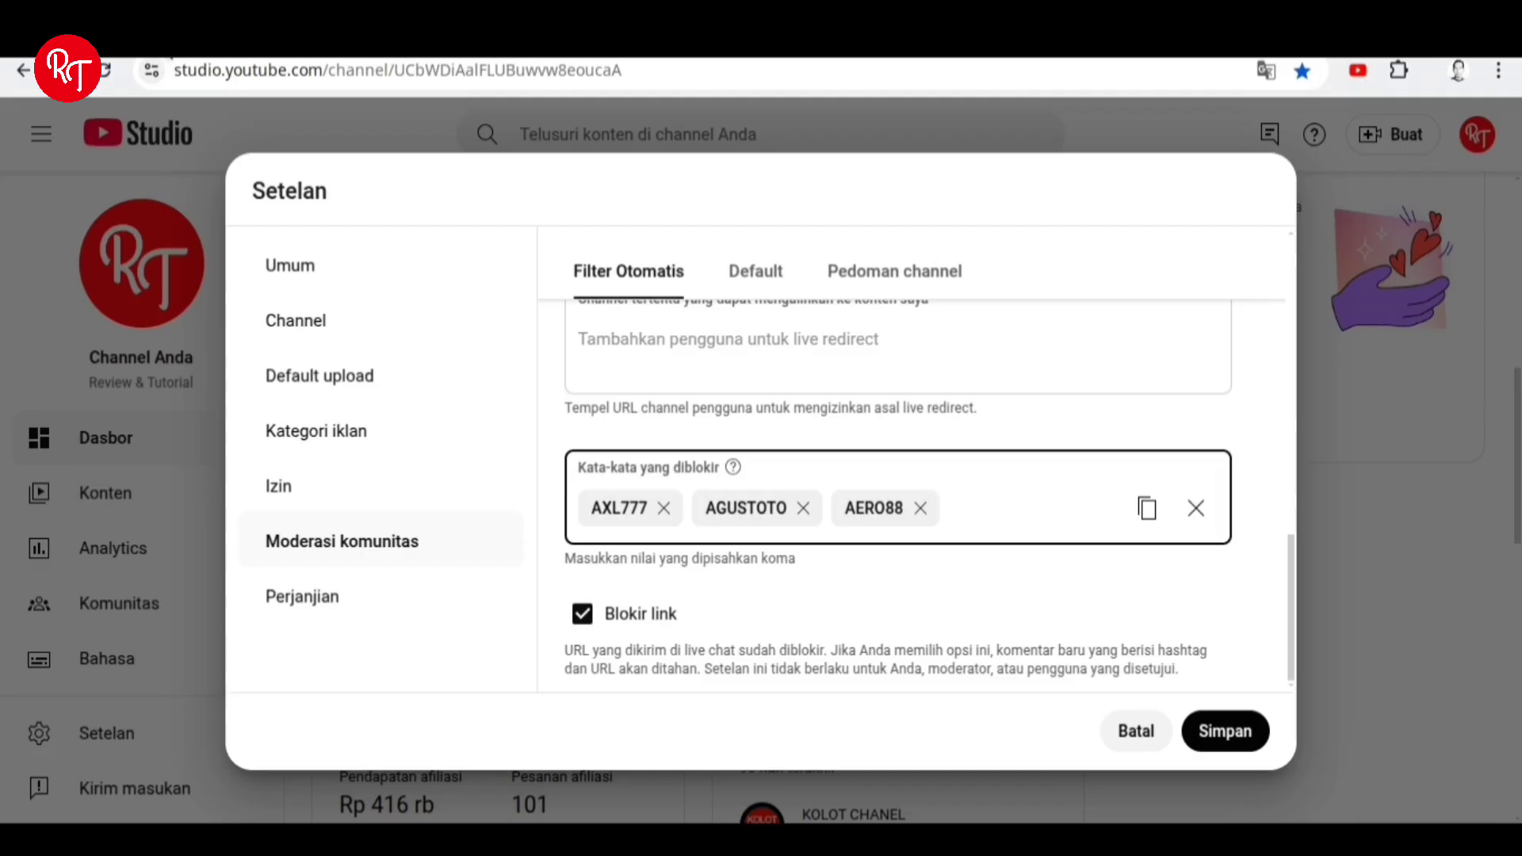
left_click(978, 514)
Add DORA77, DEWADORA and BERKAH99 as blocked words.
type("DORA77")
key("Return")
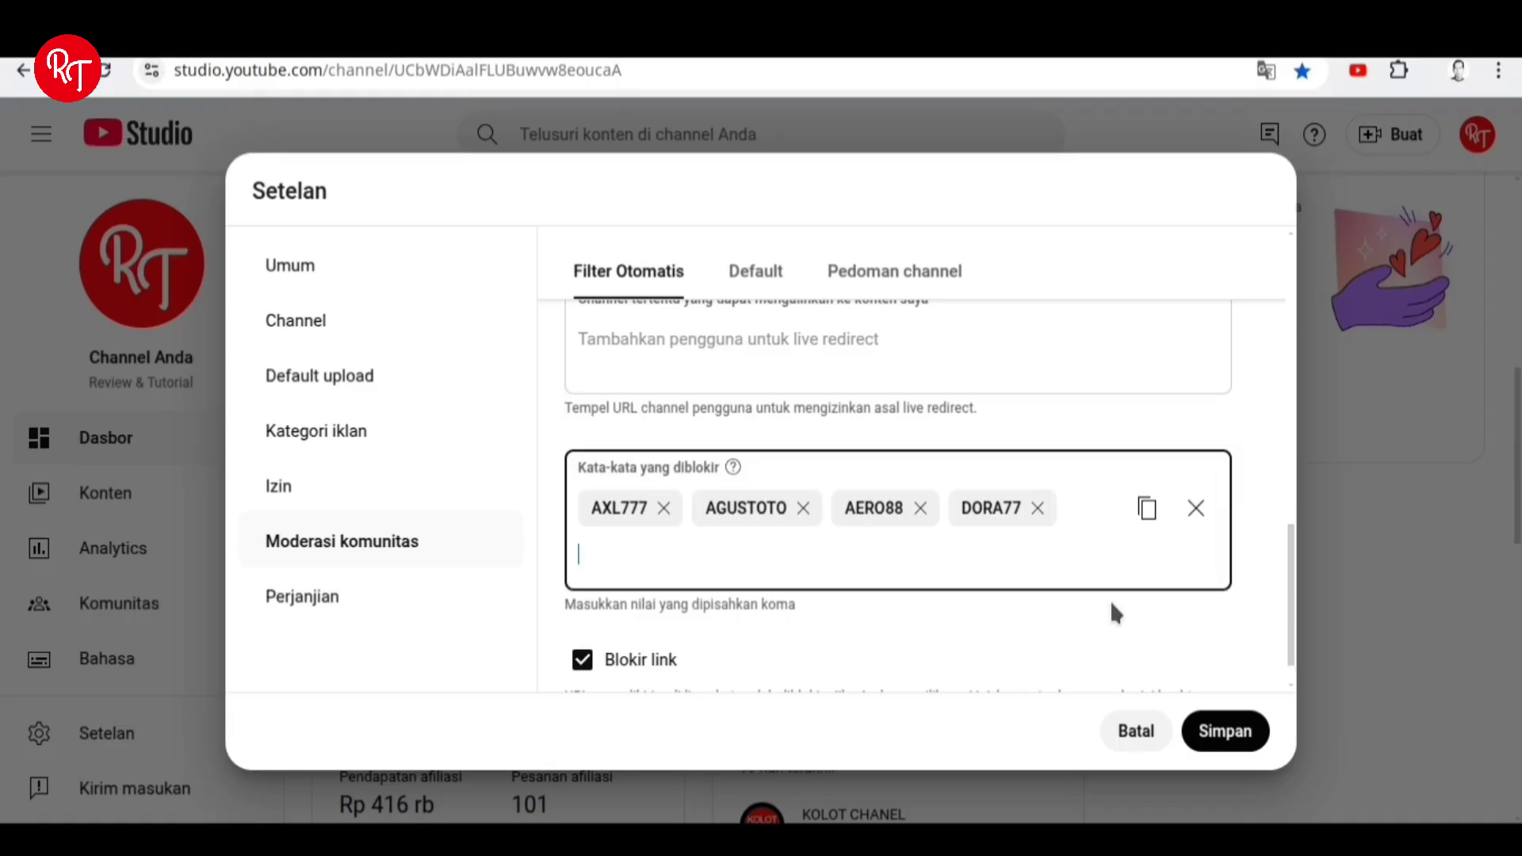
type("DEWADORA")
key("Return")
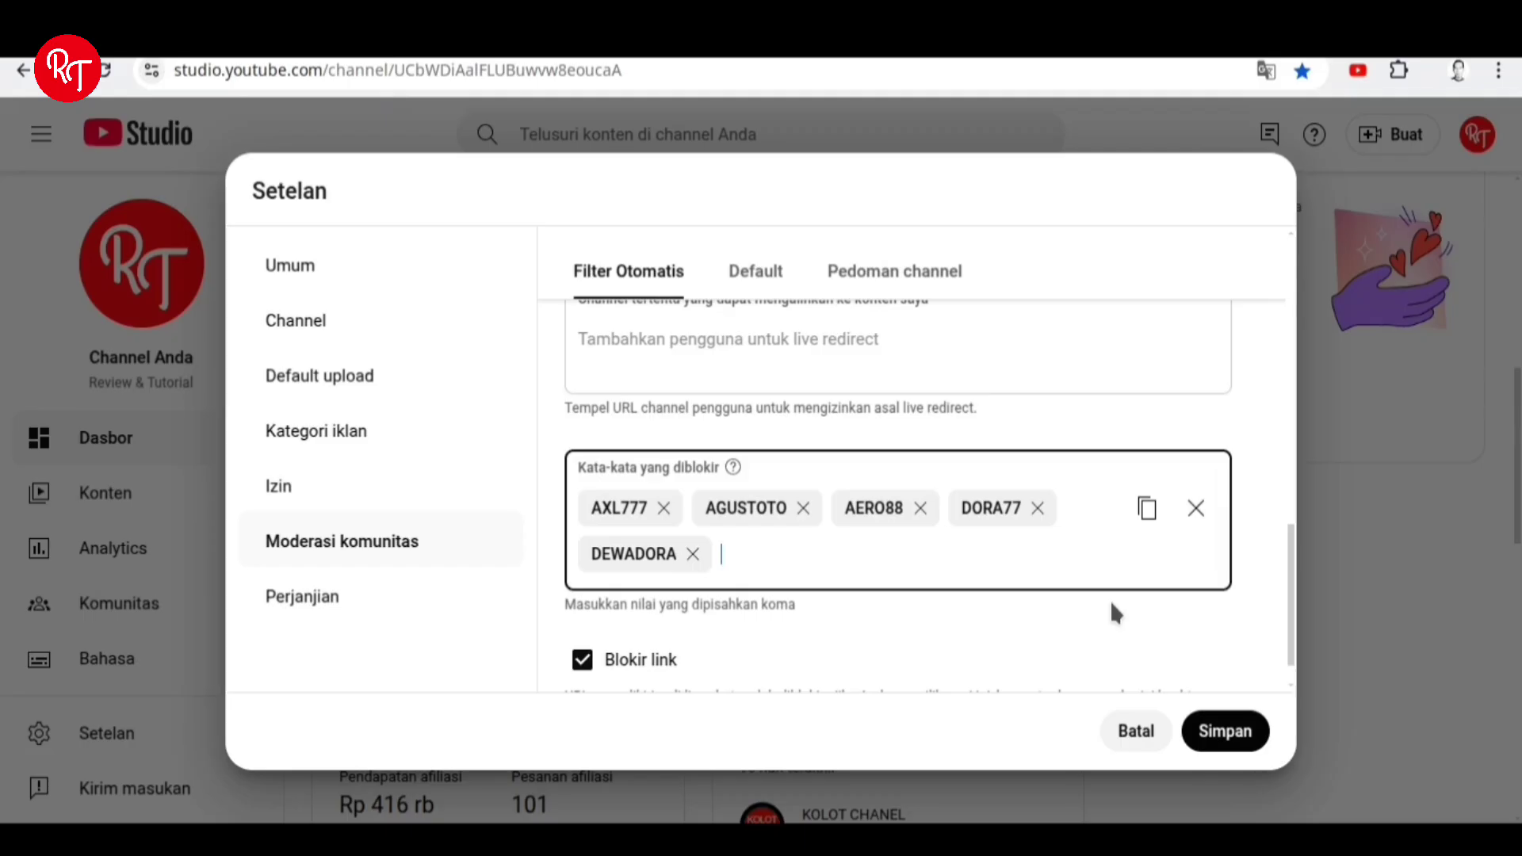
type("BERKAH99")
key("Return")
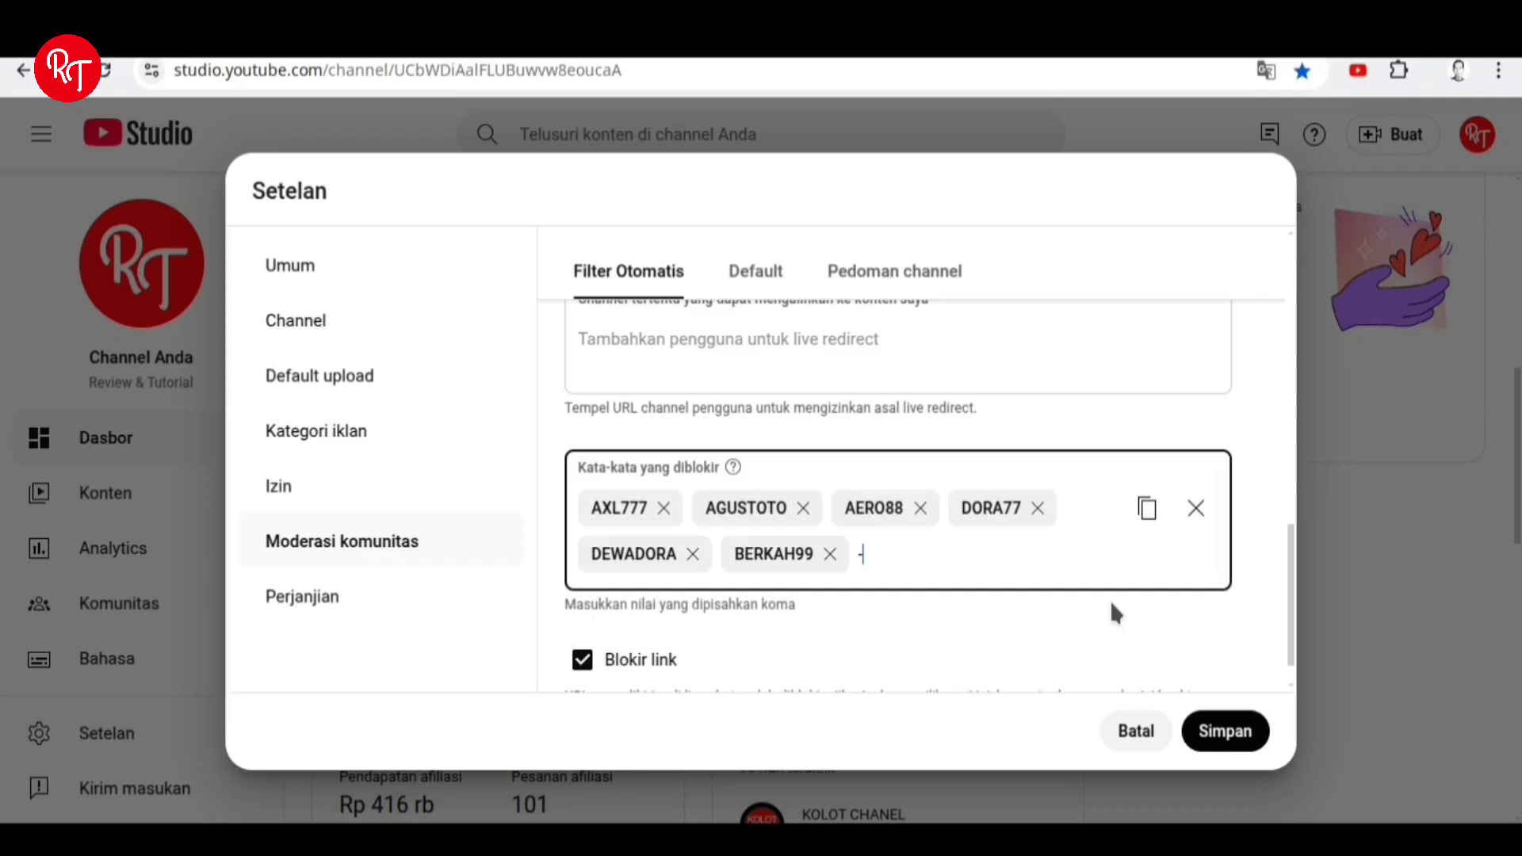
Add -=BERKAH99=- and MANDALIKA77 as blocked words.
type("t")
key("BackSpace")
type("-=BERKAH")
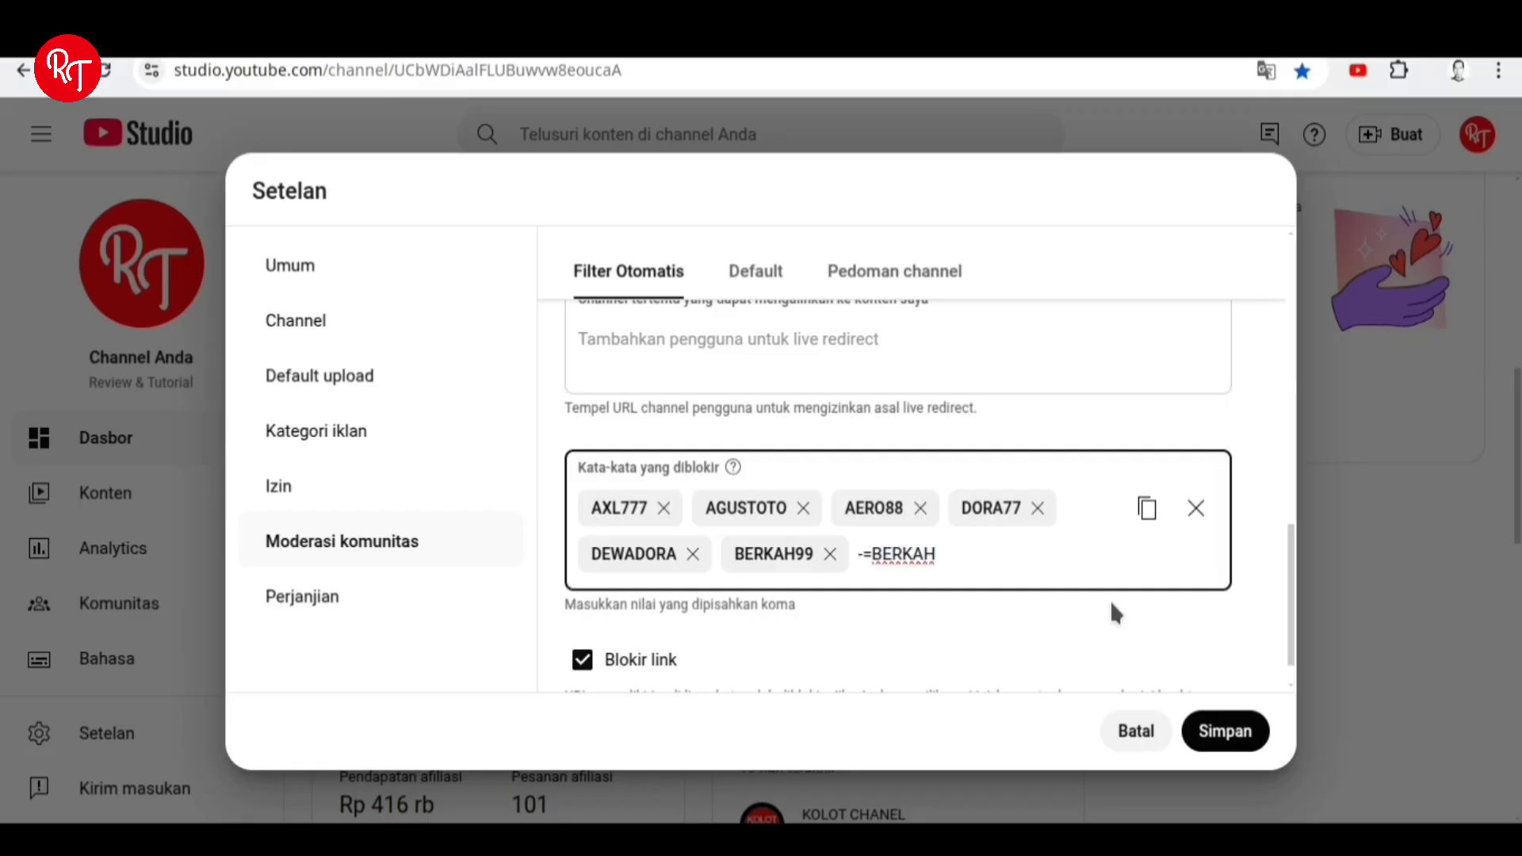
type("99=-")
key("Return")
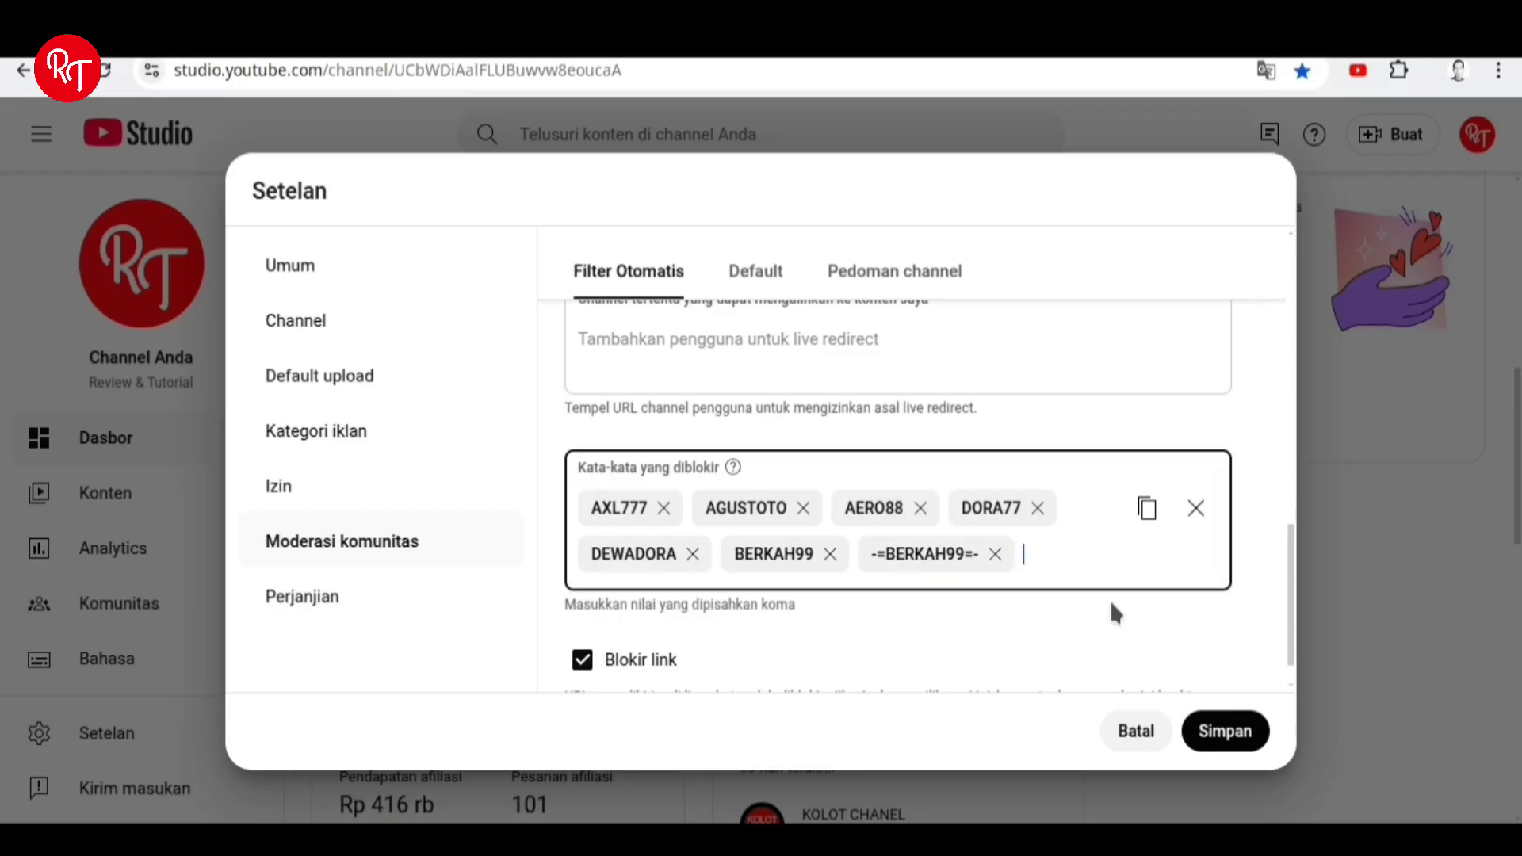
type("MANDA")
type("LIKA77")
key("Return")
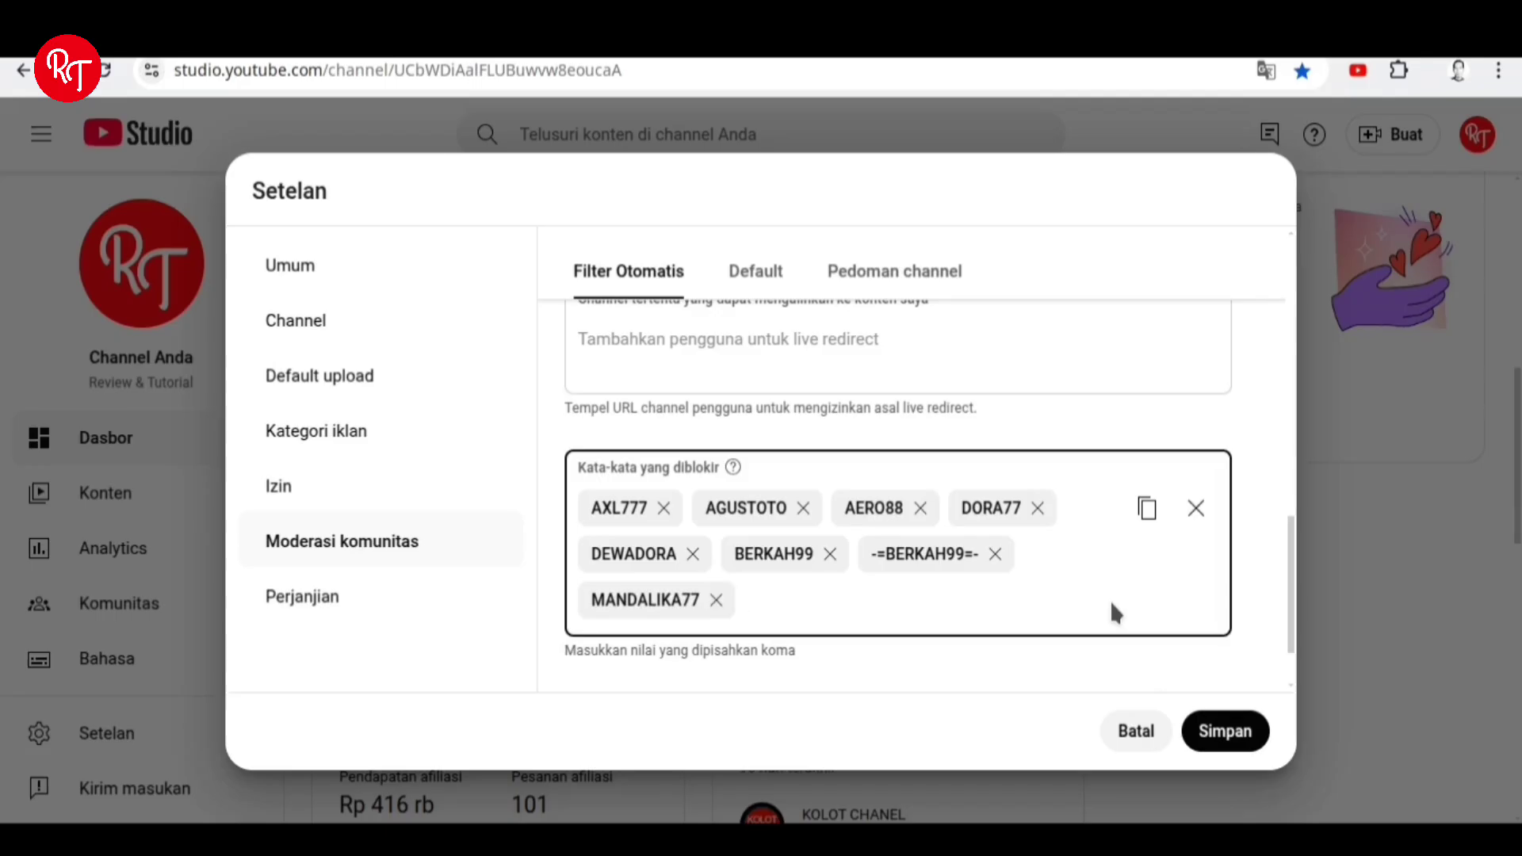
Add PROBET855 and DEWAD0RA (with a zero) as blocked words.
type("PROBET855")
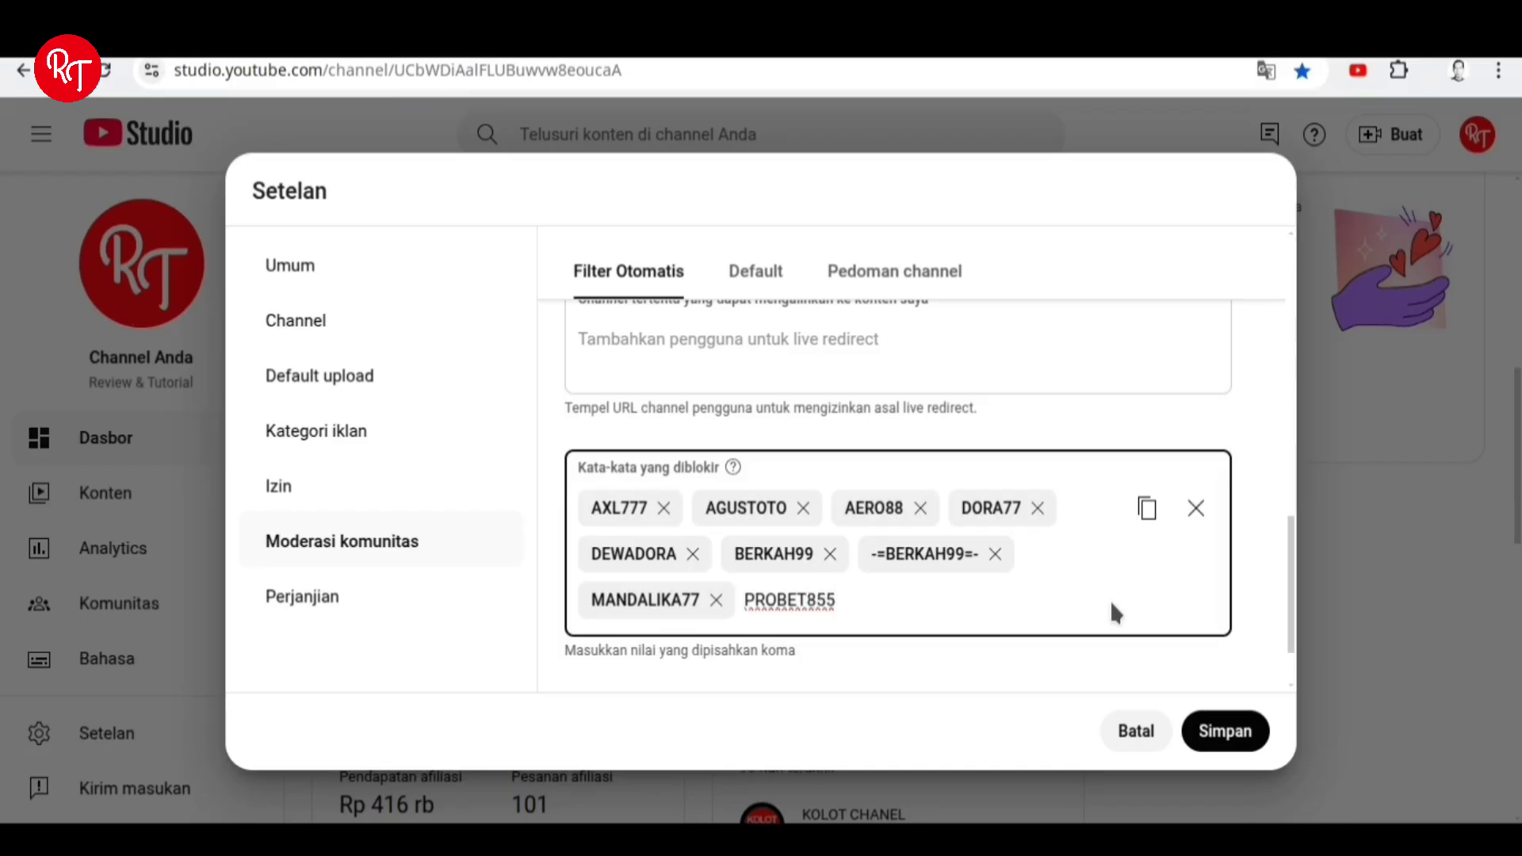
key("Return")
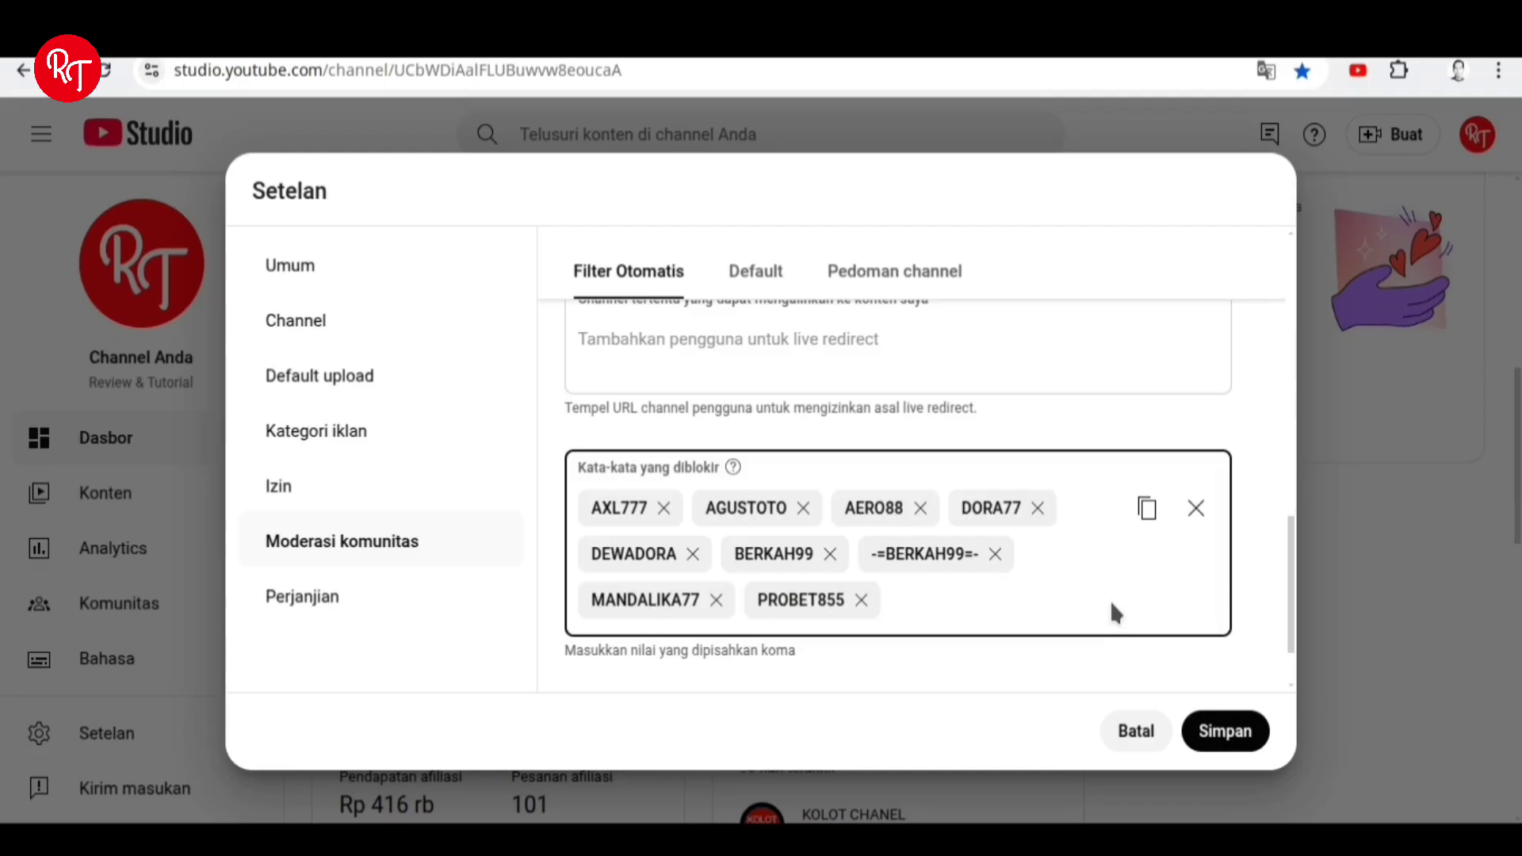
type("DEWADO")
key("BackSpace")
type("0RA,")
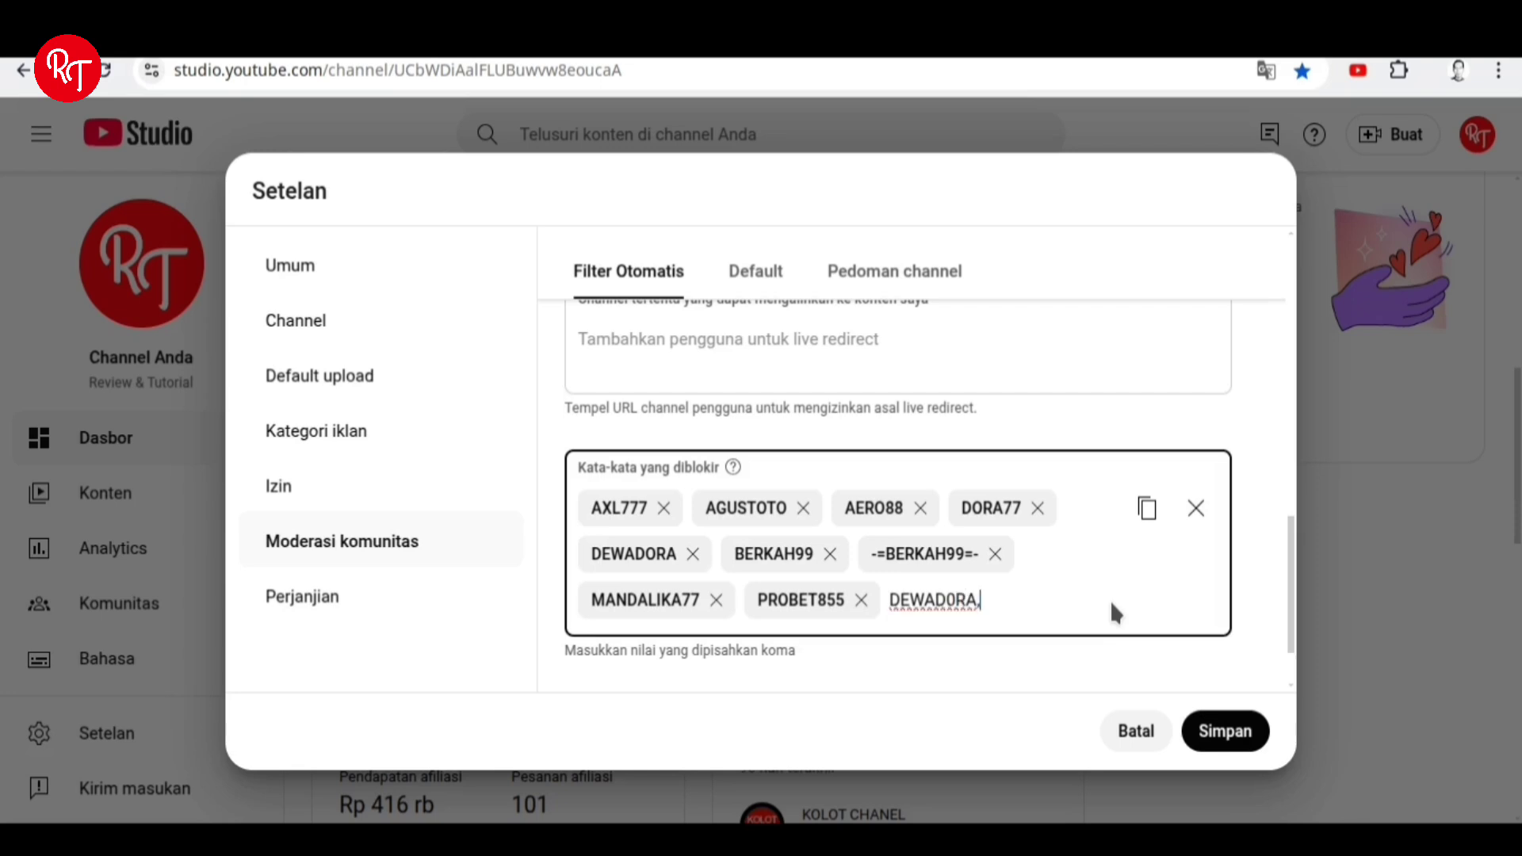
key("Return")
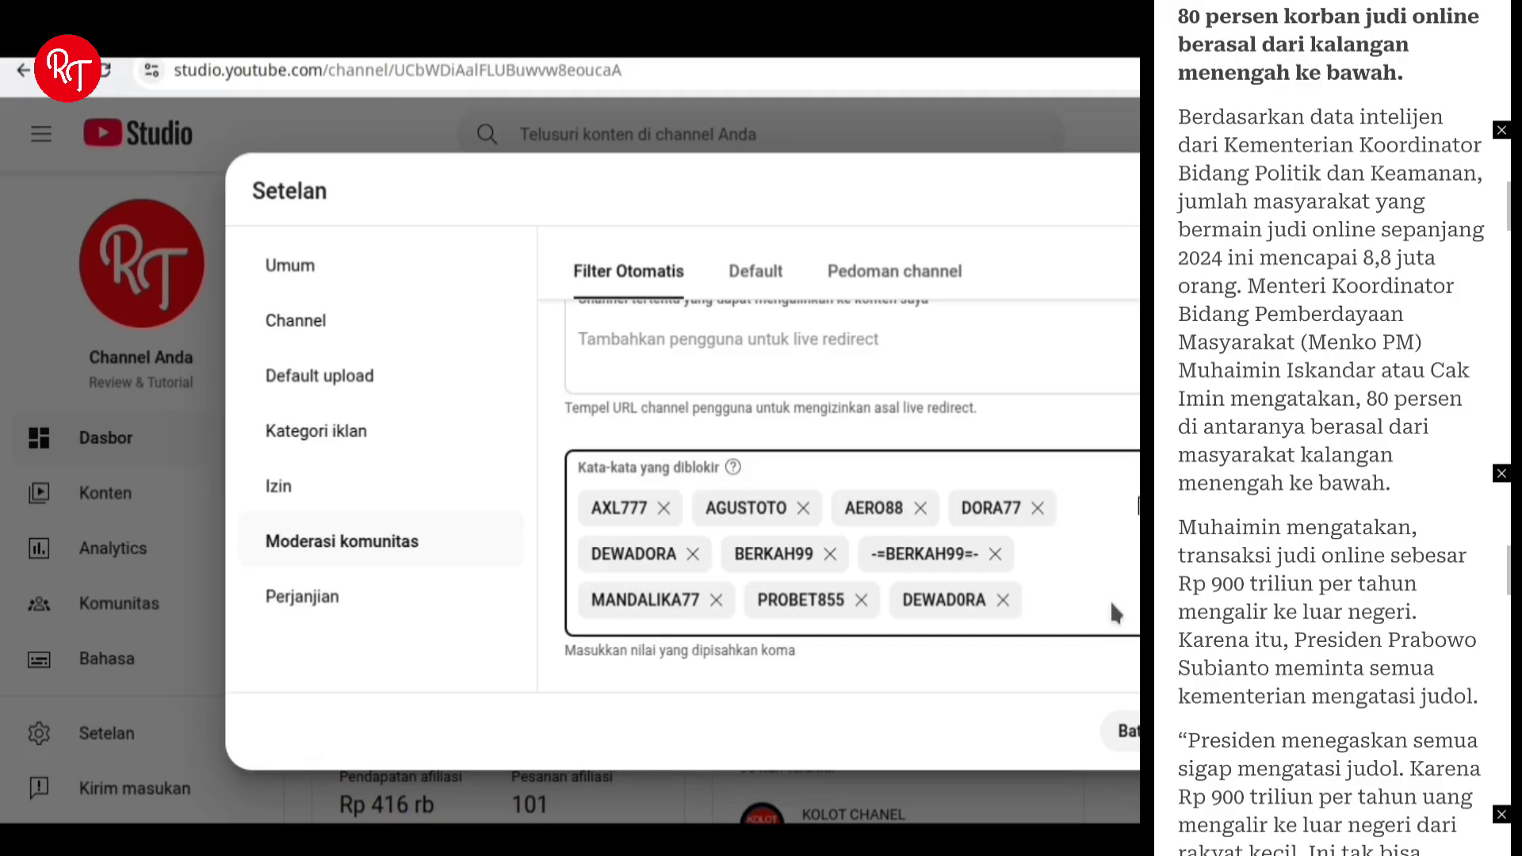
Add BABI as a blocked word, then type ANJING and erase it.
type("BABI")
key("Return")
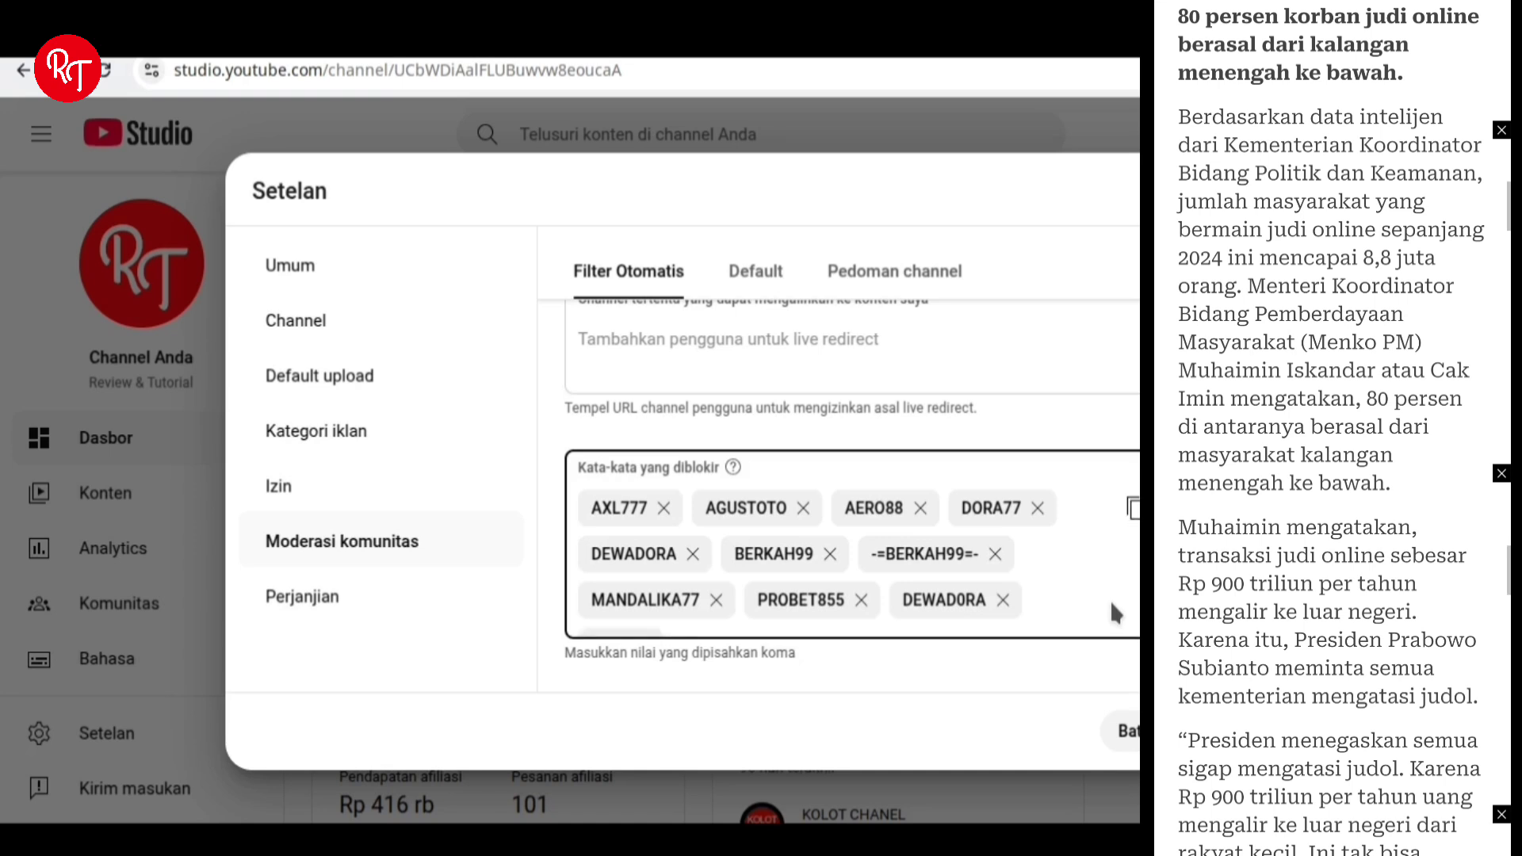
scroll(1110, 601, "down", 1)
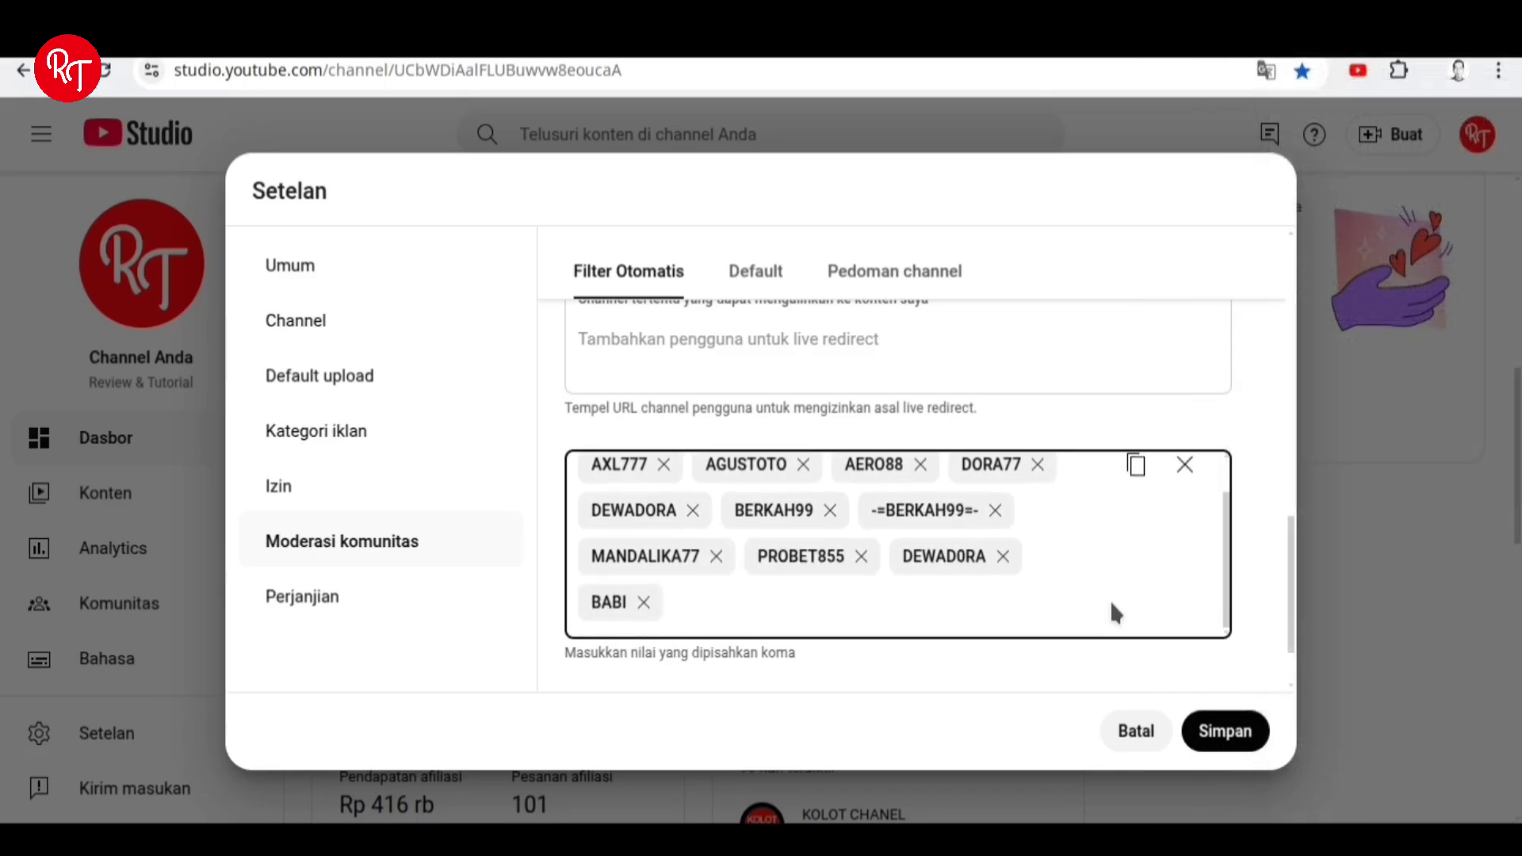
scroll(1109, 600, "up", 1)
scroll(1109, 601, "down", 1)
type("ANJING")
key("BackSpace")
key("BackSpace")
key("BackSpace")
key("BackSpace")
key("BackSpace")
key("BackSpace")
Replace the BABI entry with GOBLOK and save the moderation settings with Simpan.
left_click(644, 602)
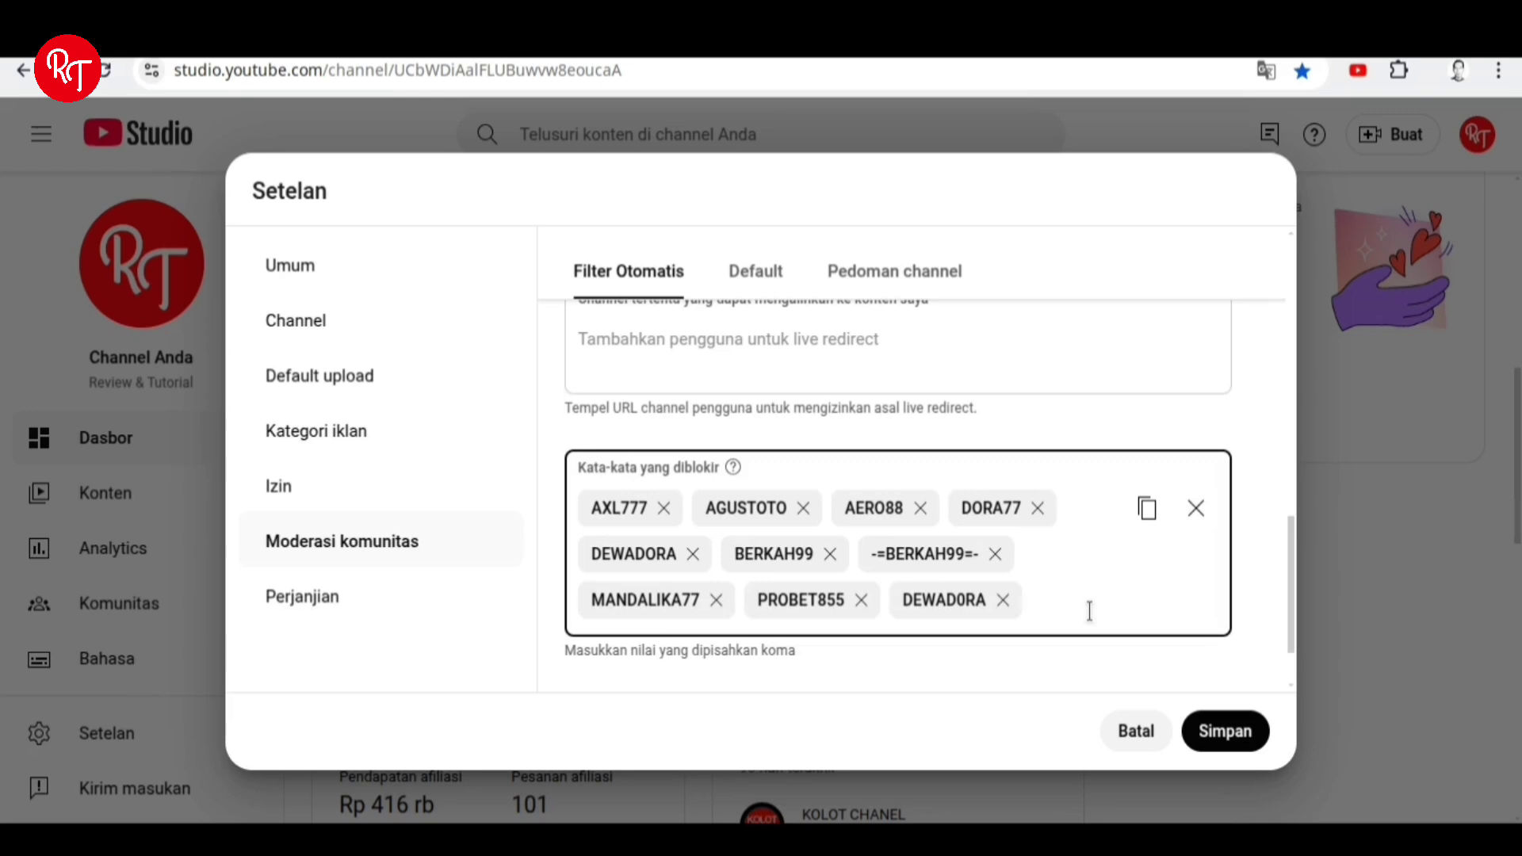
type("GOBLOK")
key("Return")
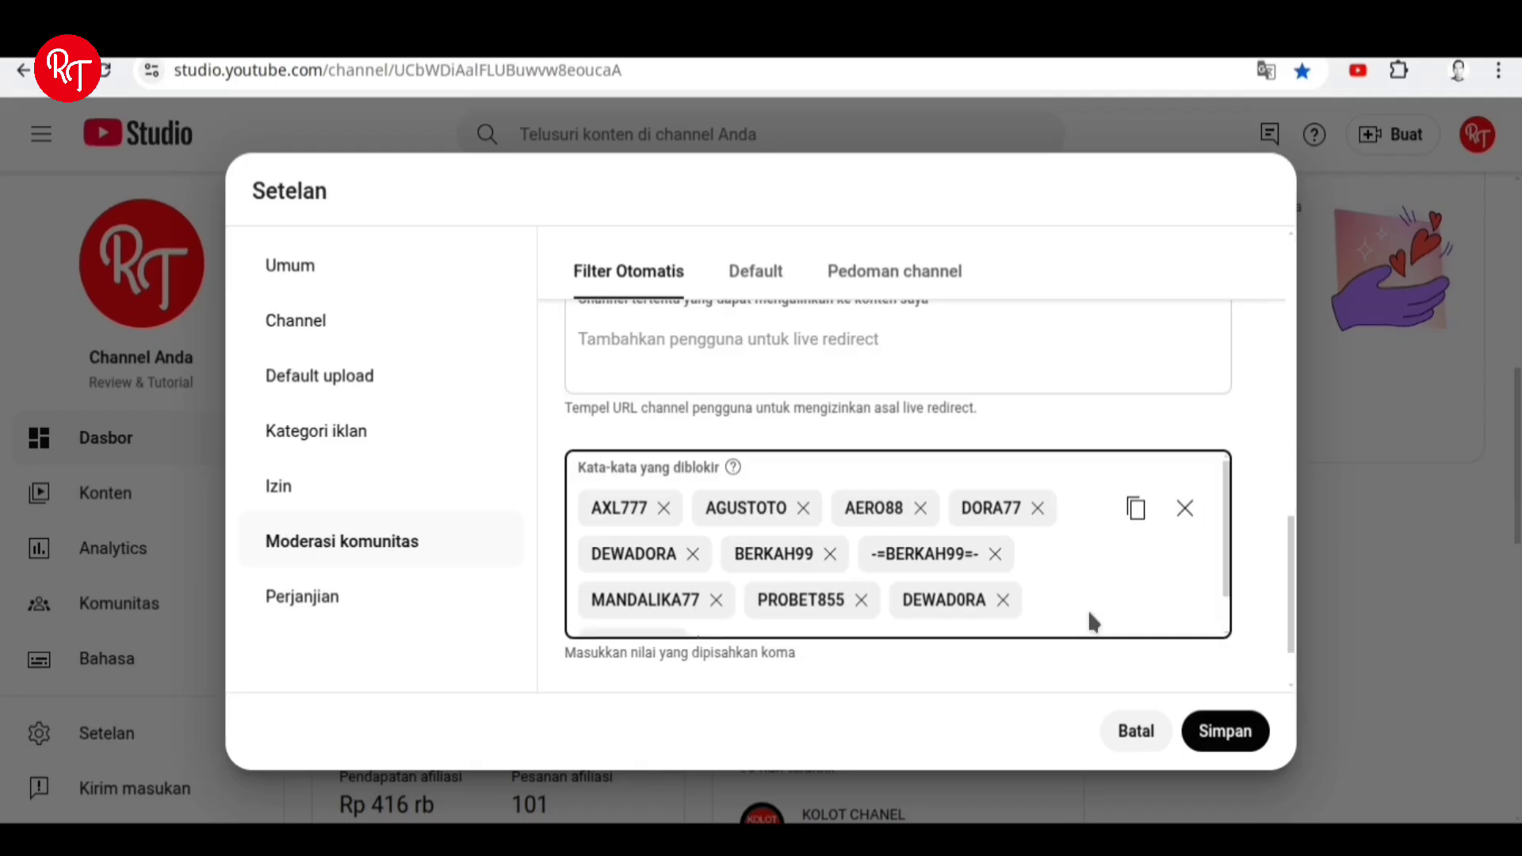
scroll(1092, 623, "down", 1)
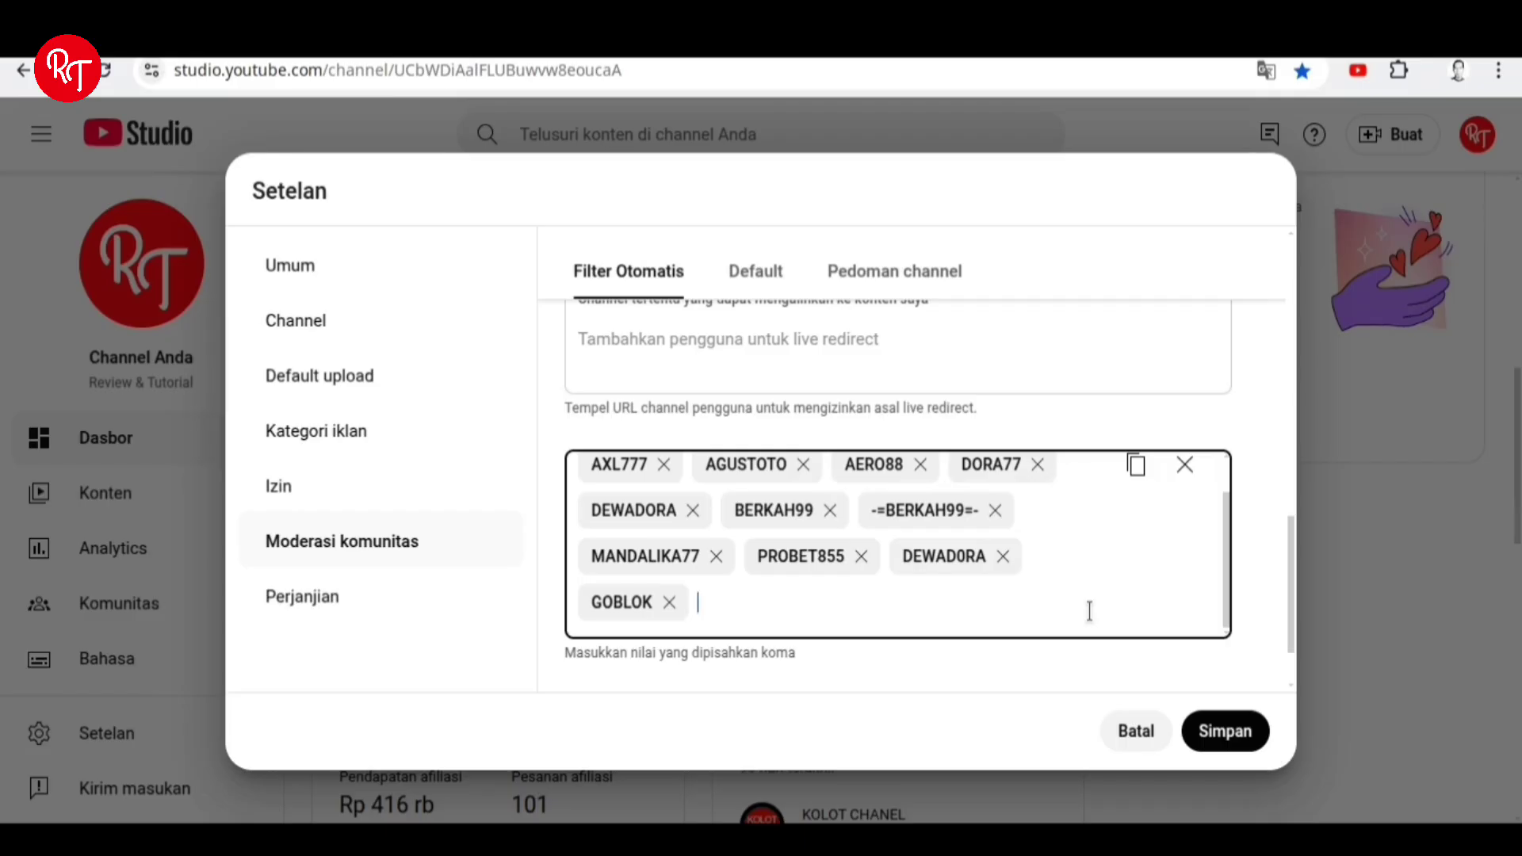
left_click(1222, 742)
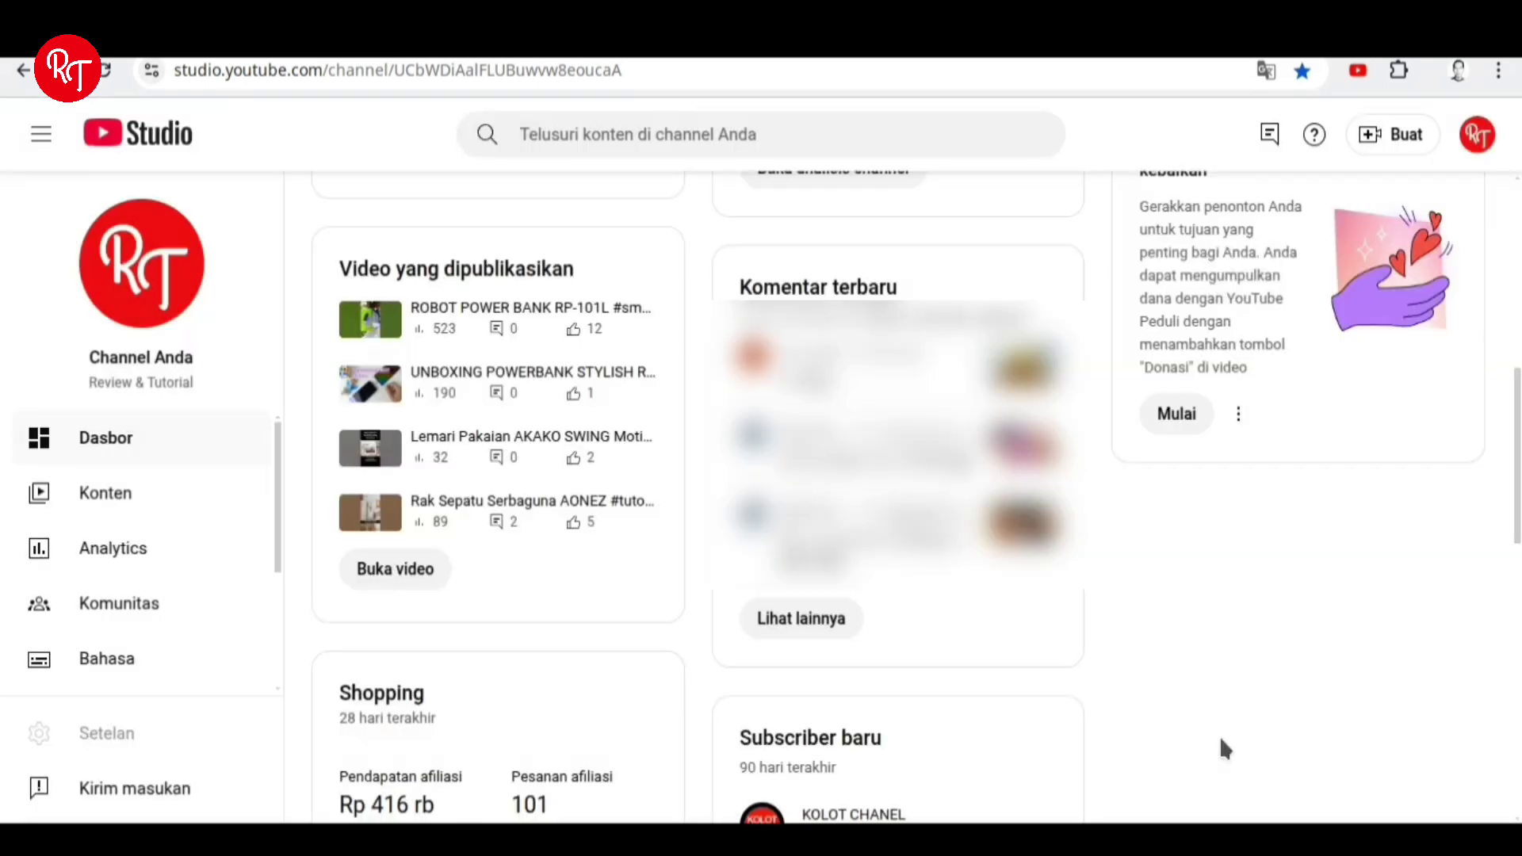